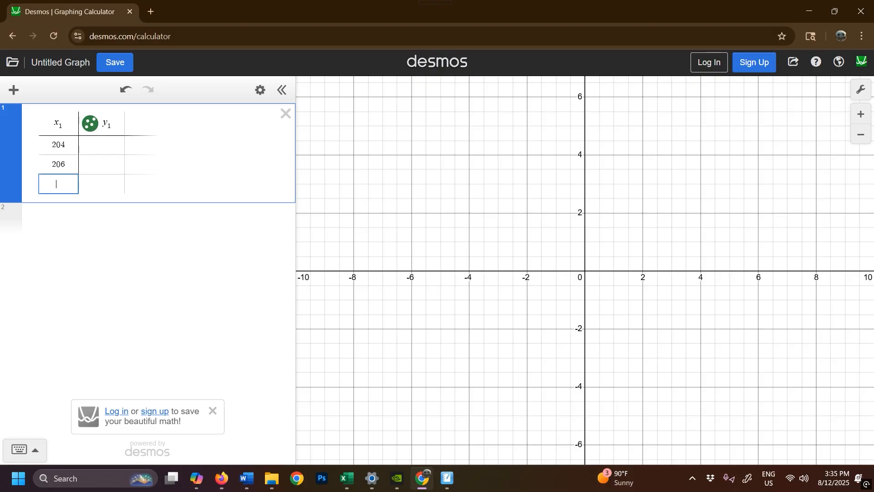
Enter the heights 210, 213 and 207 as the third to fifth values of the x₁ column
text(210)
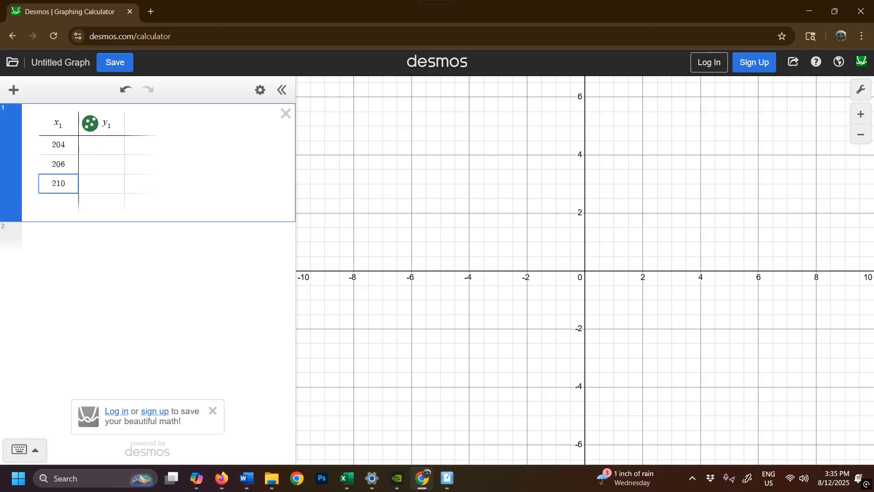
key(Return)
text(2)
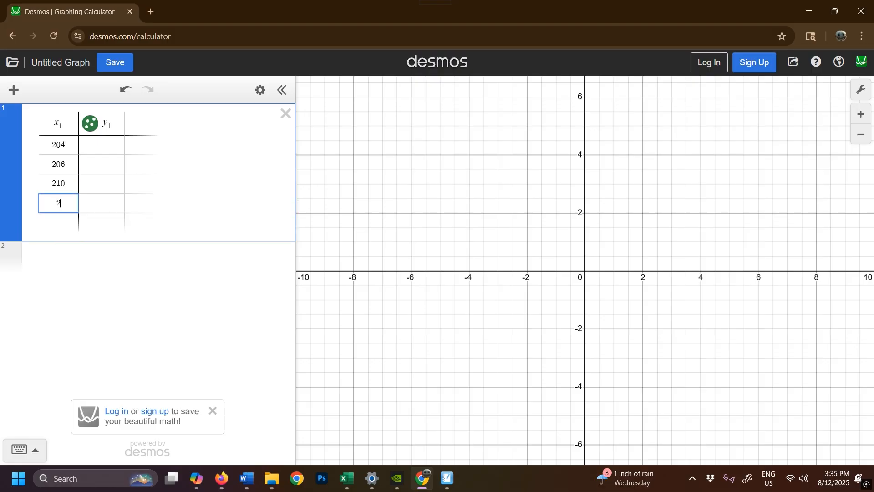
text(10)
key(BackSpace)
key(BackSpace)
key(BackSpace)
text(213)
key(Return)
text(207)
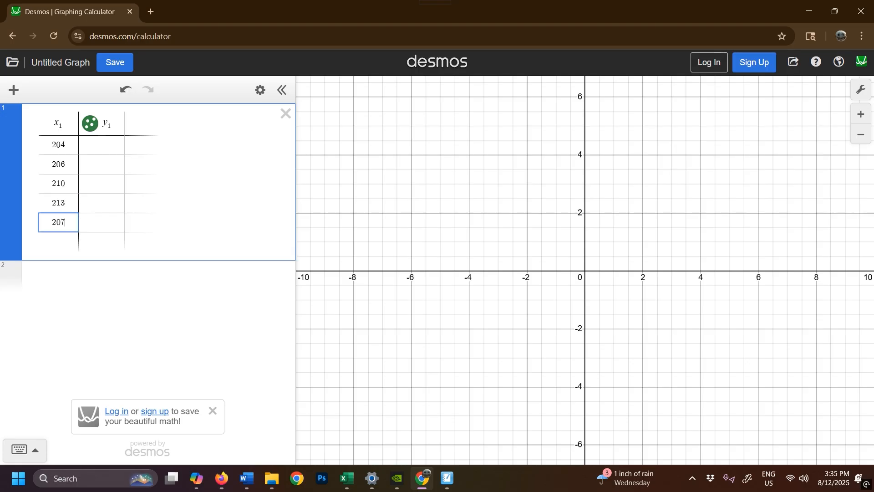
Continue the x₁ column with the values 209, 211, 208 and 207
key(Return)
text(209)
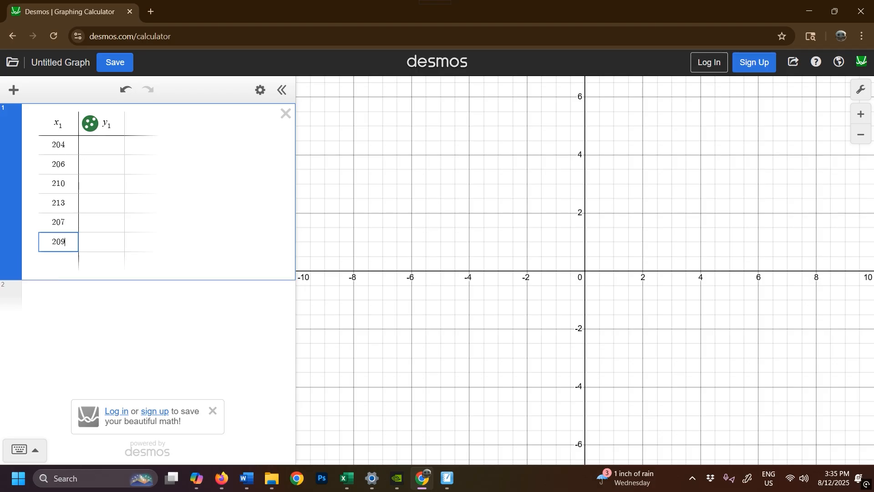
key(Return)
text(211)
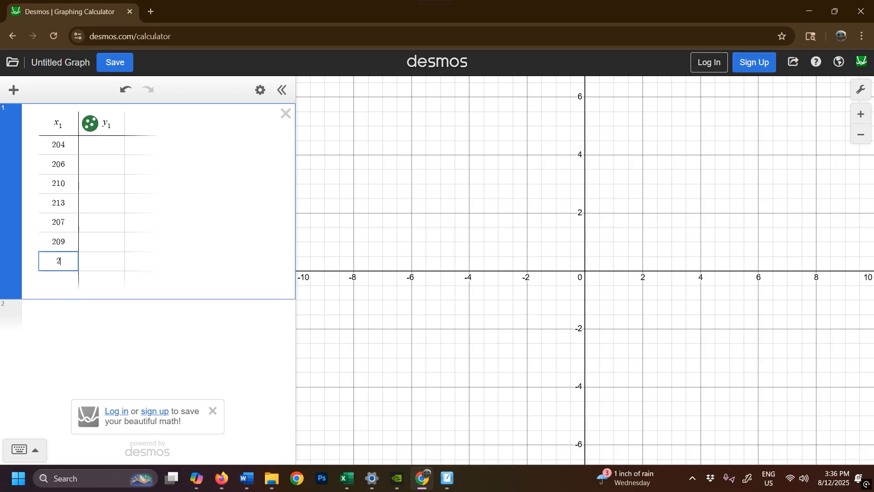
key(Return)
text(208)
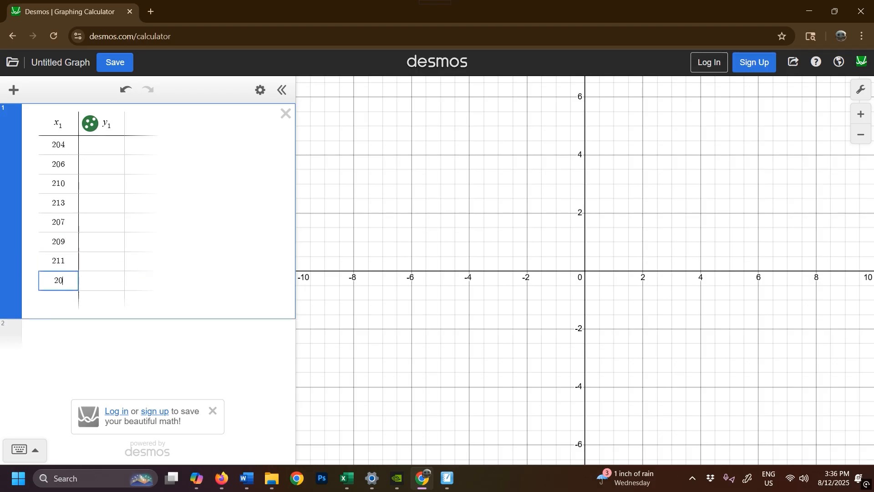
key(Return)
text(207)
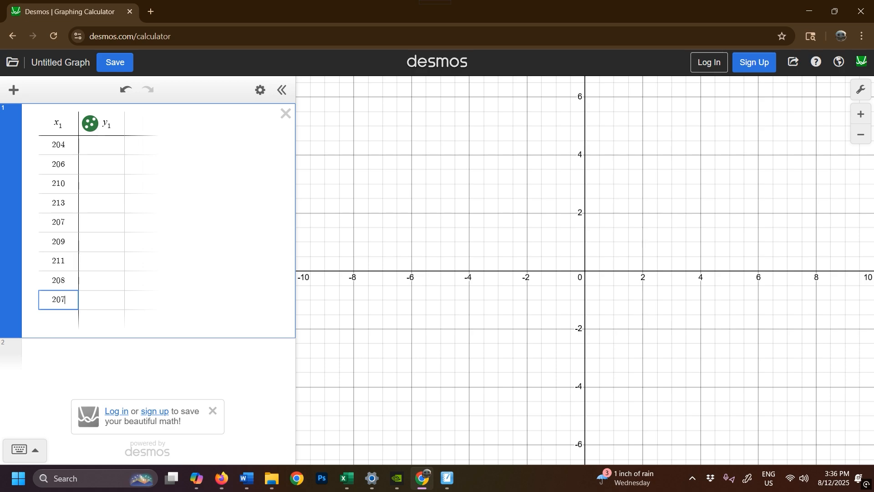
Add the values 212, 211, 219 and 211 below the second 207 in the x₁ column
key(Return)
text(212)
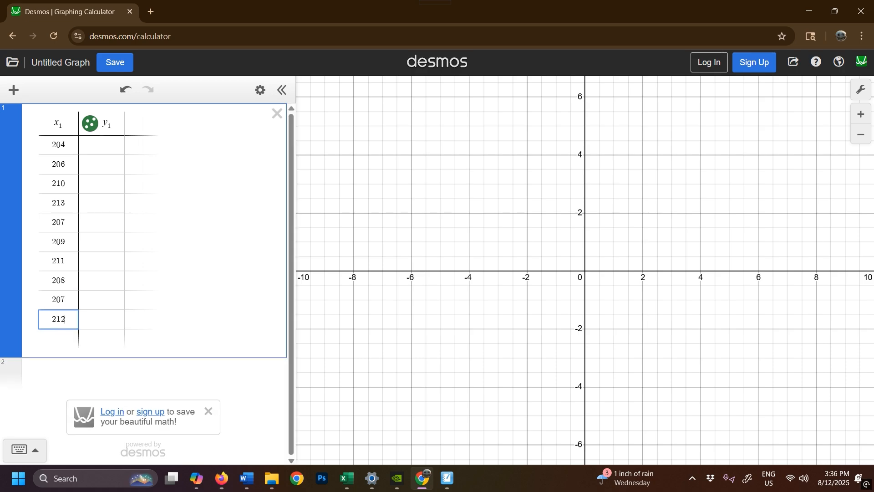
key(Return)
text(211)
key(Return)
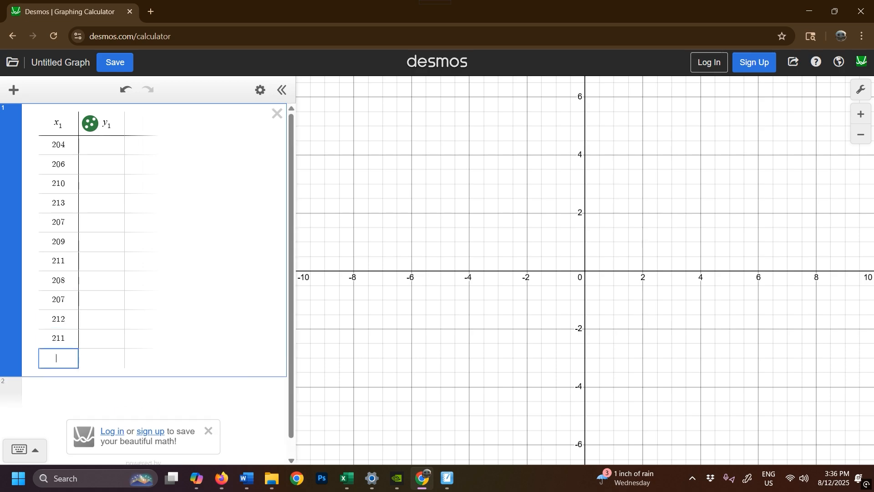
text(219)
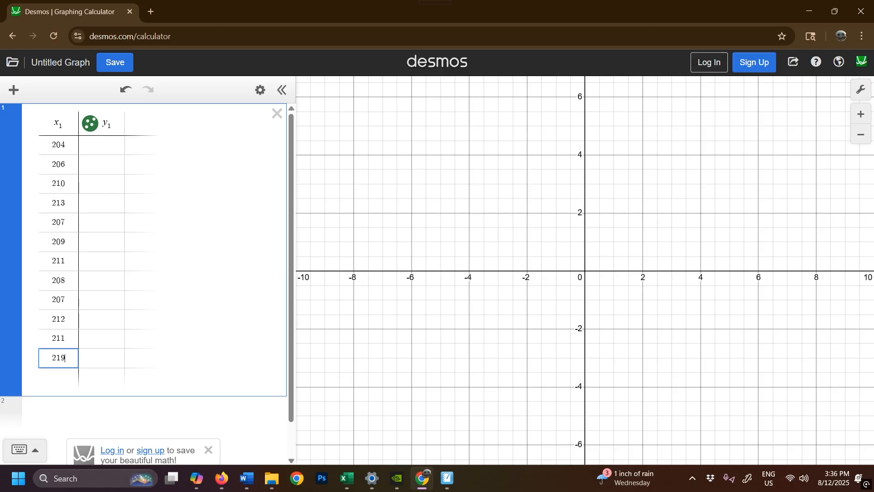
key(Return)
text(211)
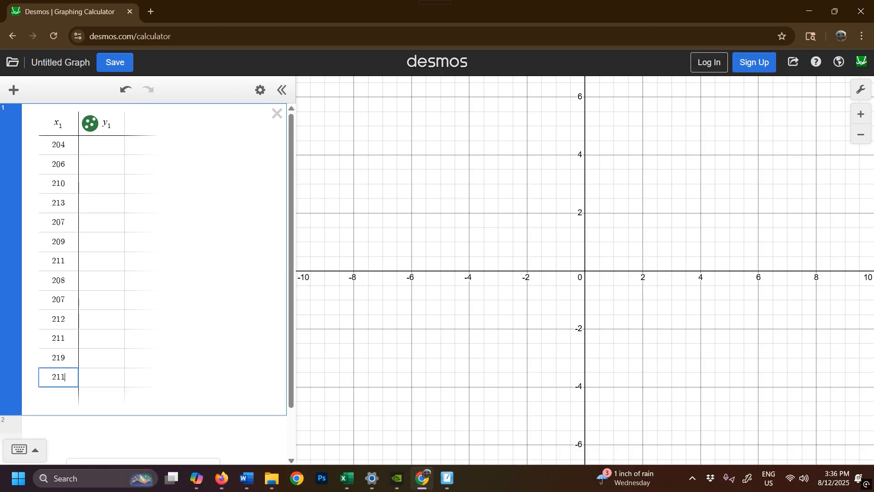
Add 210 and 205 at the end of the x₁ column
key(Return)
text(2)
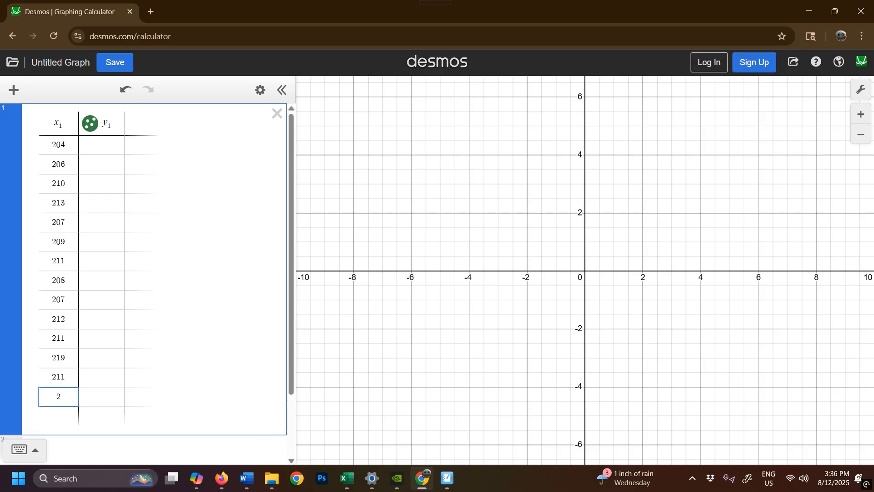
text(10)
key(Return)
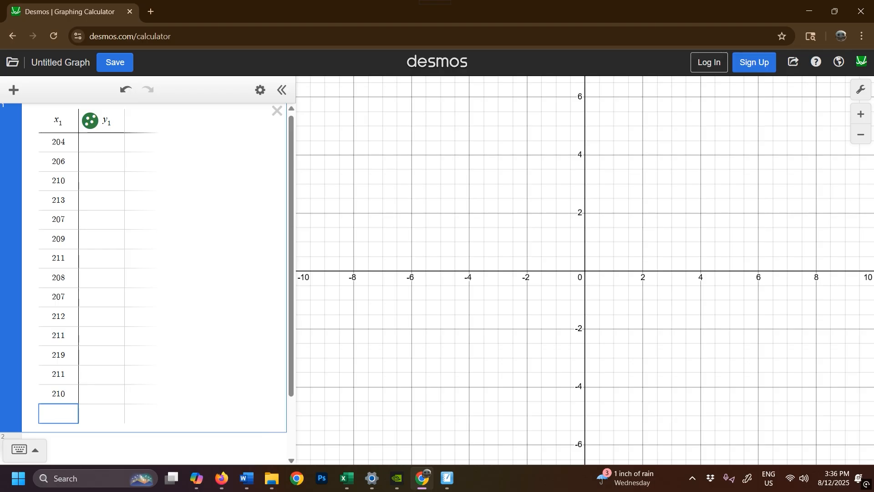
text(205)
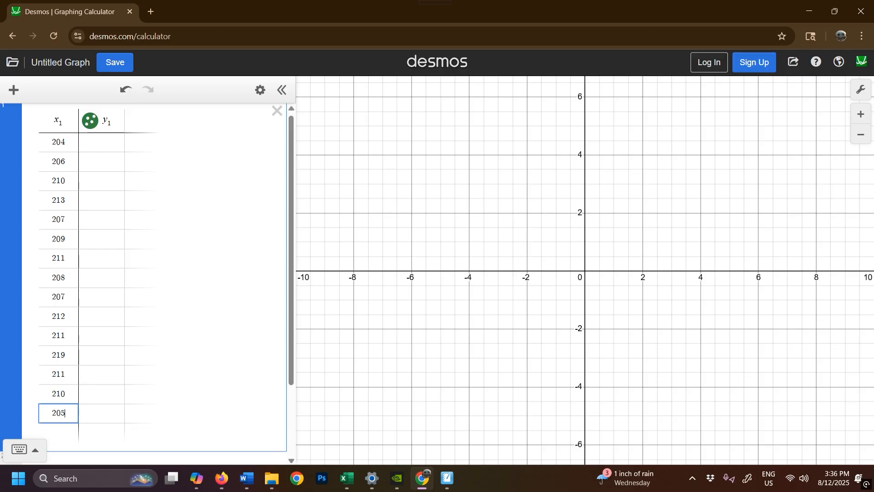
Check the data set in SMART Notebook, return to Desmos, and add the expression length(x_1) below the table
click(448, 469)
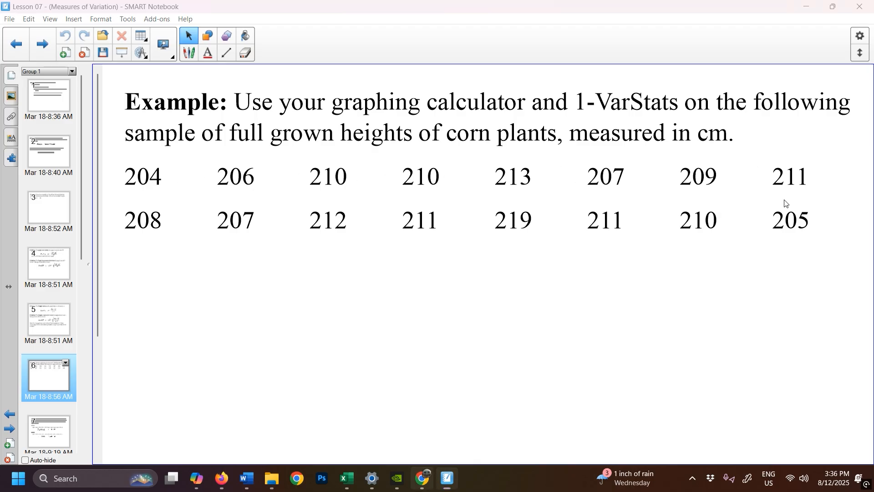
key(alt+Tab)
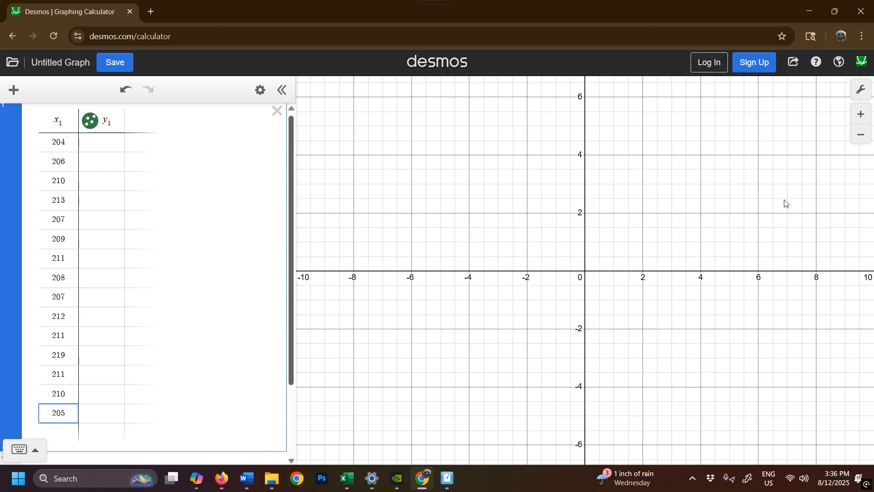
drag(291, 255, 291, 330)
click(136, 373)
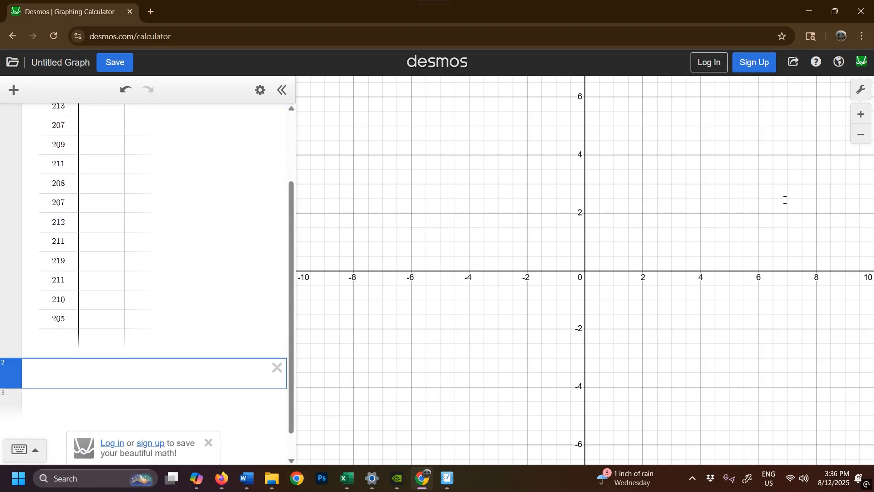
text(length)
text((x_)
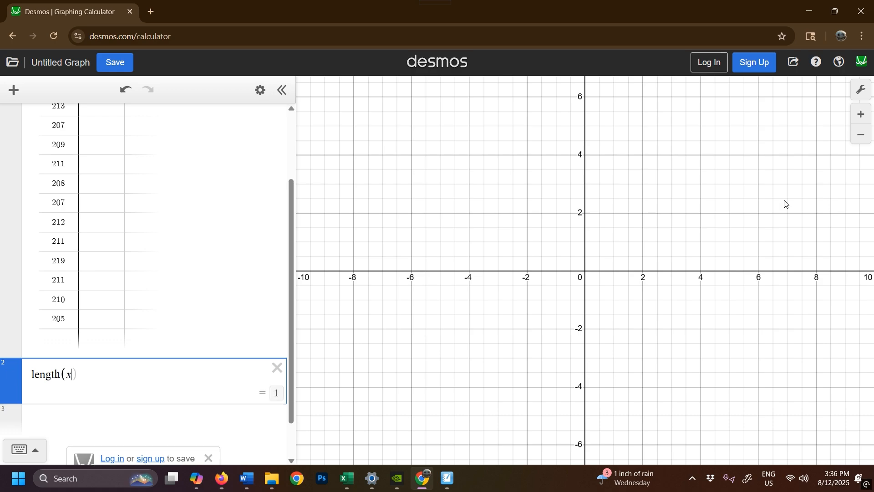
text(1))
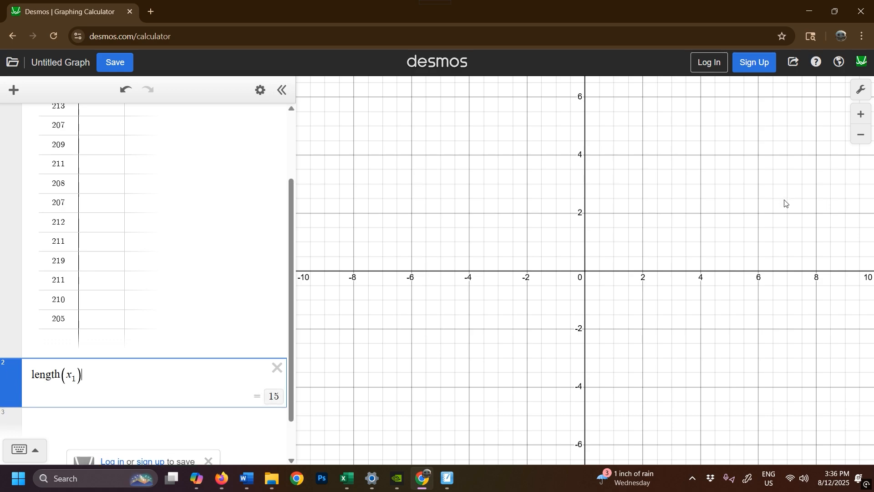
Review the x₁ column and append the omitted second 210 in the empty cell under 205
scroll(148, 273, up, 3)
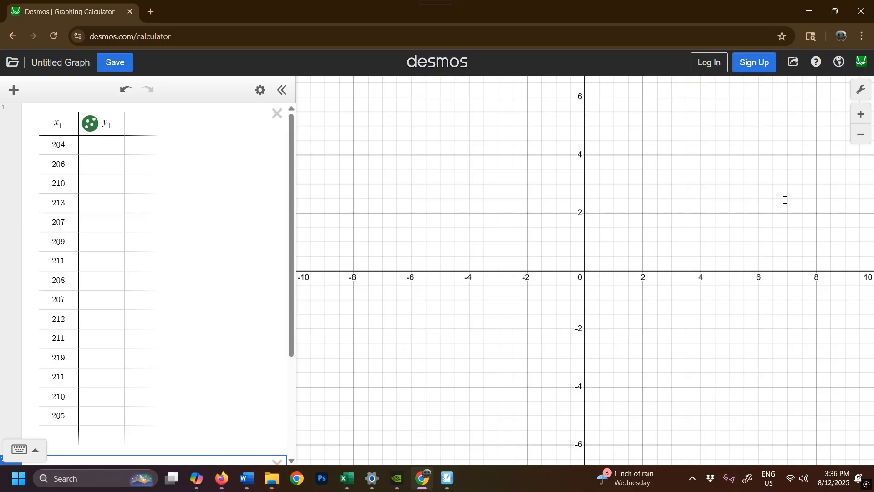
key(Up)
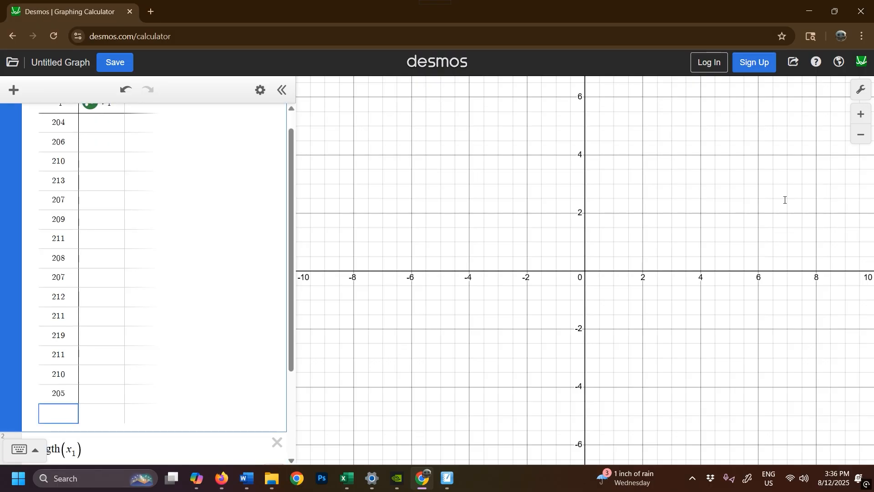
text(210)
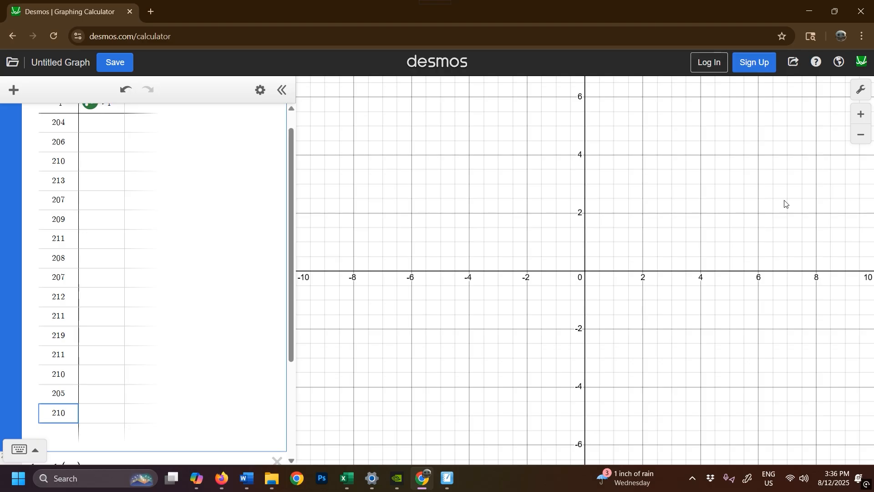
key(Return)
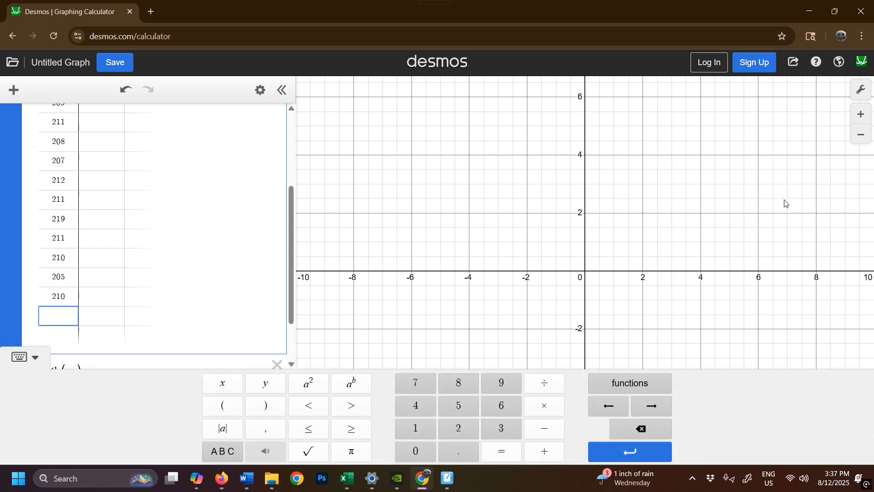
Examine the statistics functions offered by the on-screen keypad and check the length(x_1) expression
click(629, 383)
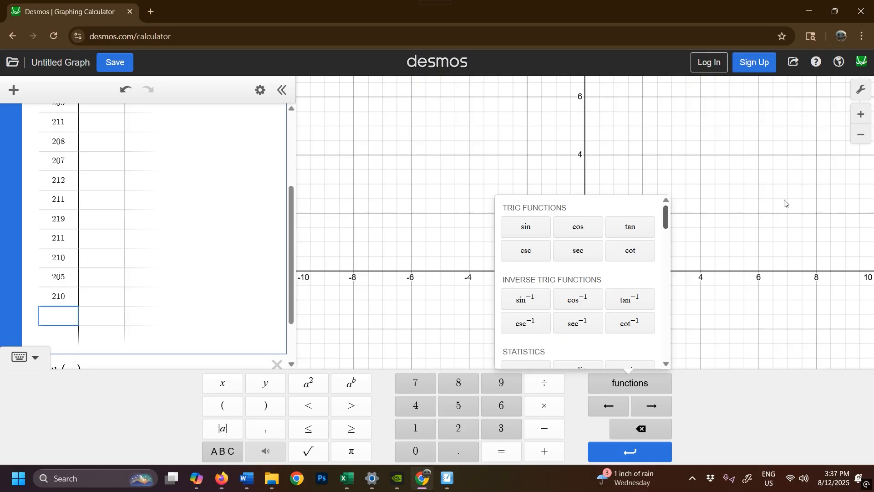
scroll(583, 278, down, 3)
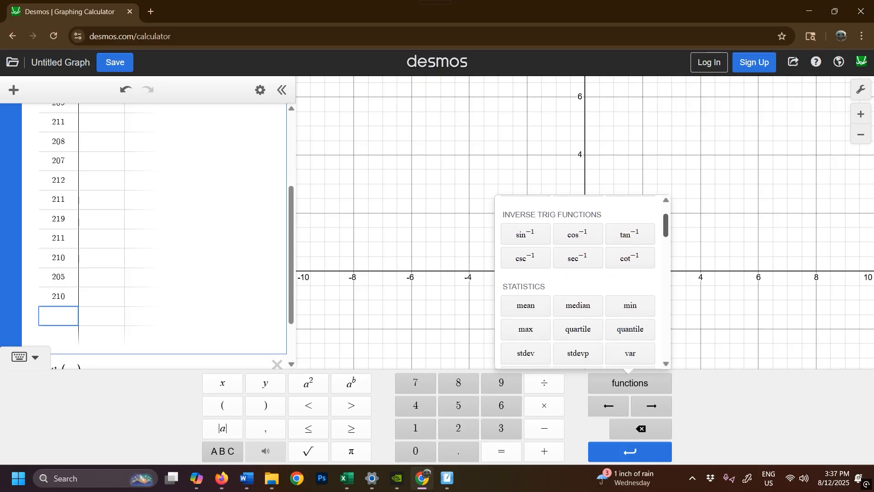
scroll(583, 281, down, 1)
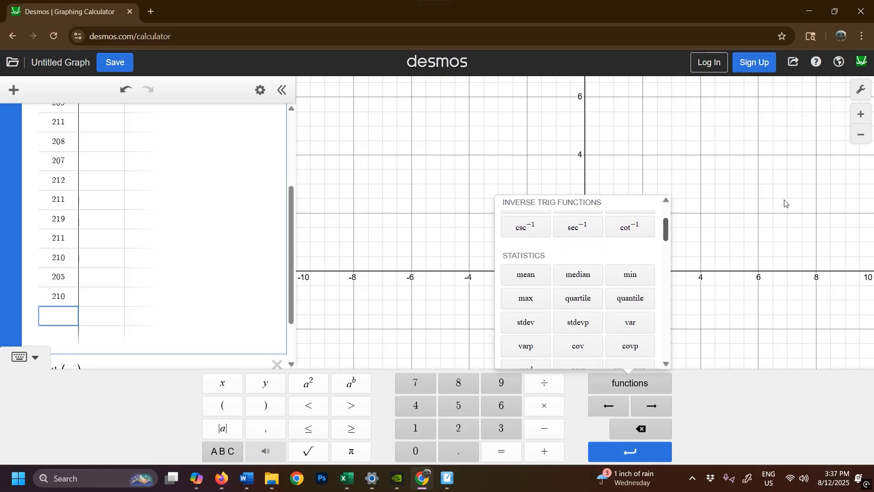
scroll(583, 281, down, 1)
scroll(582, 281, down, 1)
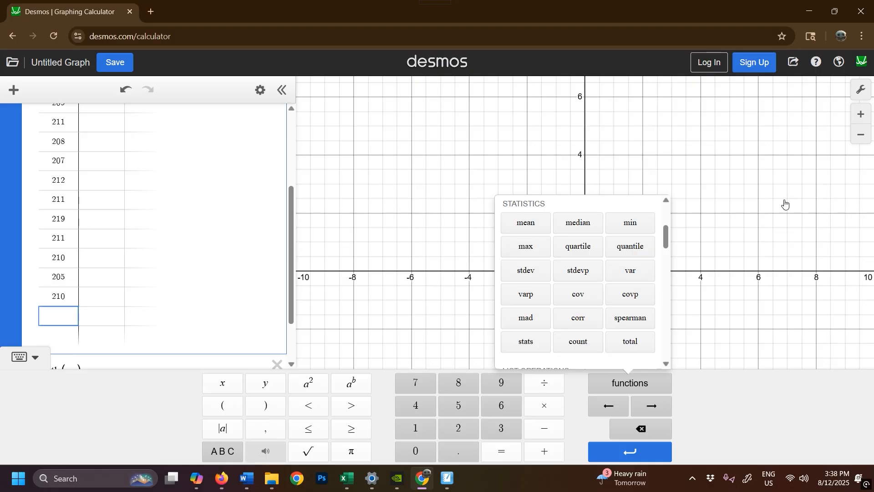
scroll(144, 235, down, 2)
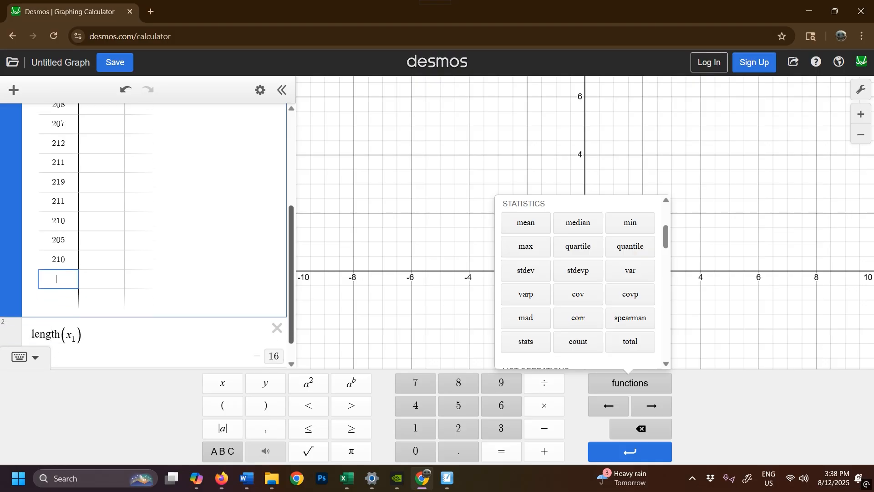
click(785, 204)
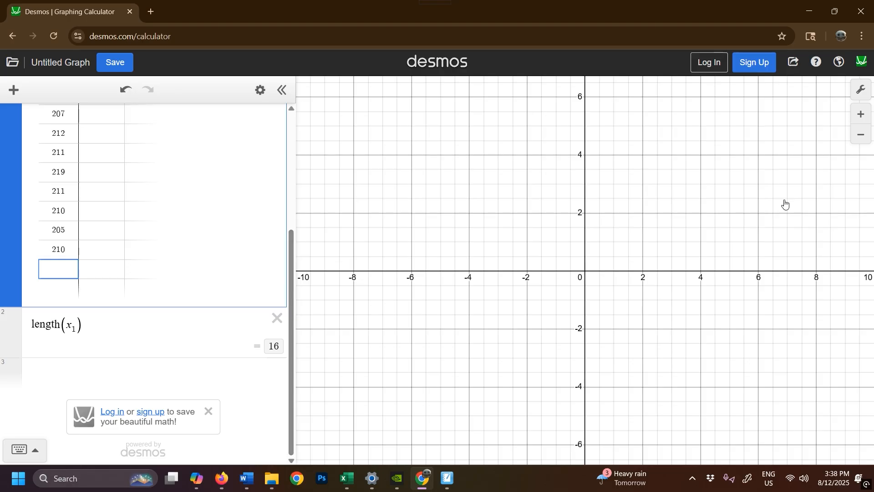
Calculate the sample standard deviation with a new expression stdev(x_1) below the length expression
key(Return)
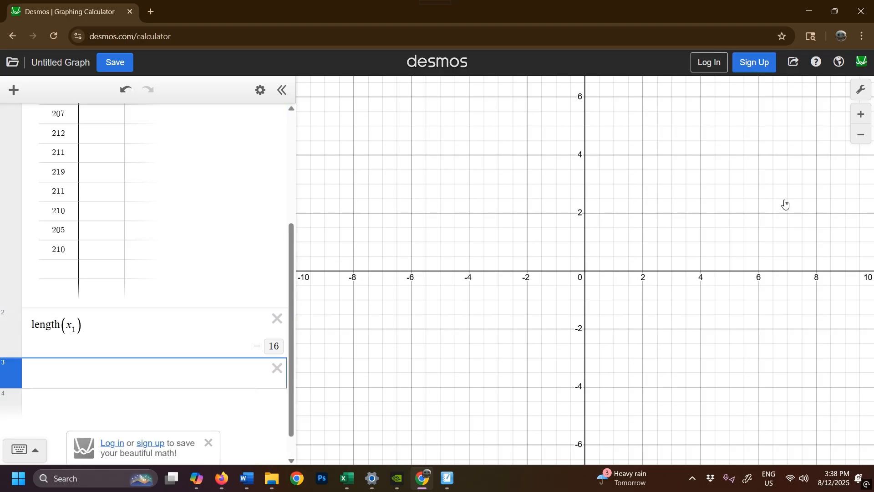
text(stdev(x1))
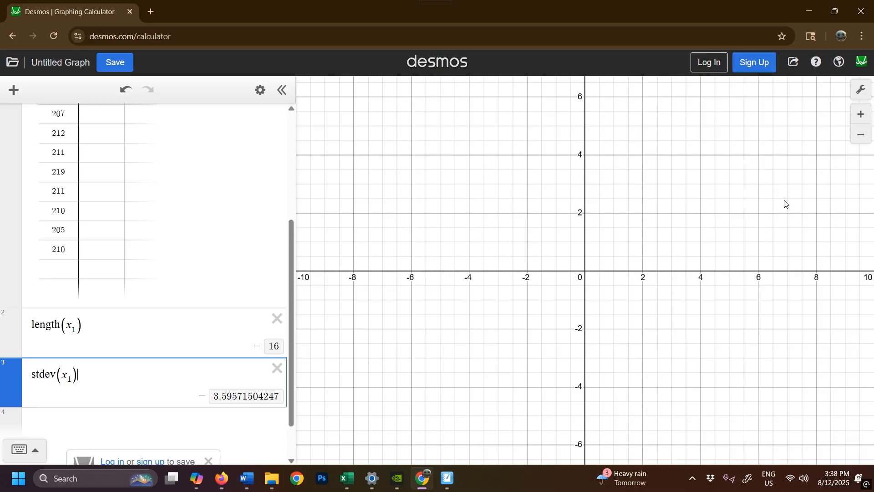
key(Return)
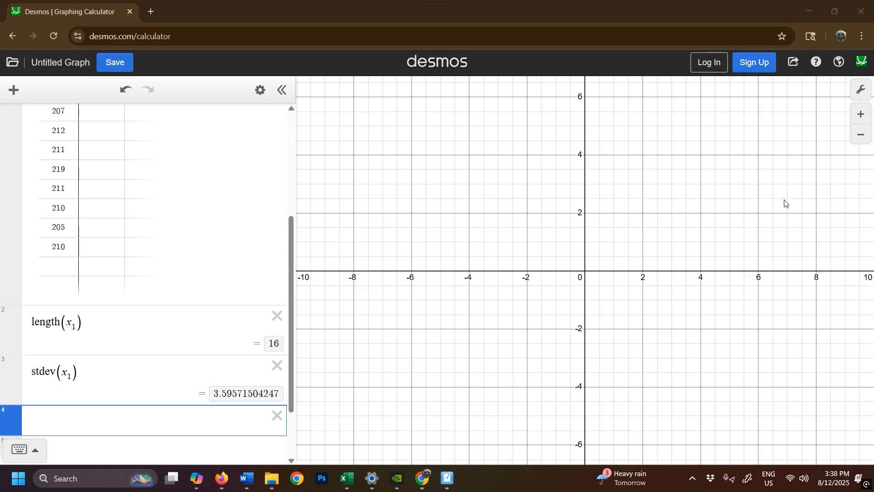
Switch to SMART Notebook and handwrite "Sx = 3.5957" beneath the corn height data
click(447, 478)
drag(177, 260, 165, 283)
drag(196, 285, 204, 294)
drag(203, 283, 195, 297)
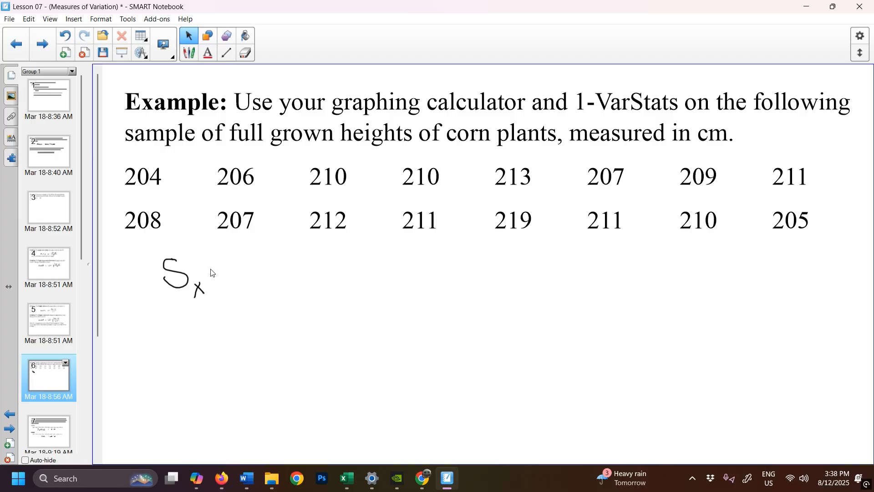
mouse_move(210, 269)
mouse_down()
mouse_move(246, 277)
mouse_move(238, 288)
mouse_up()
click(261, 288)
mouse_move(281, 263)
mouse_down()
mouse_move(280, 287)
mouse_move(295, 275)
mouse_move(301, 293)
mouse_move(314, 277)
mouse_move(308, 293)
mouse_up()
mouse_move(327, 268)
mouse_down()
mouse_move(334, 265)
mouse_move(336, 296)
mouse_up()
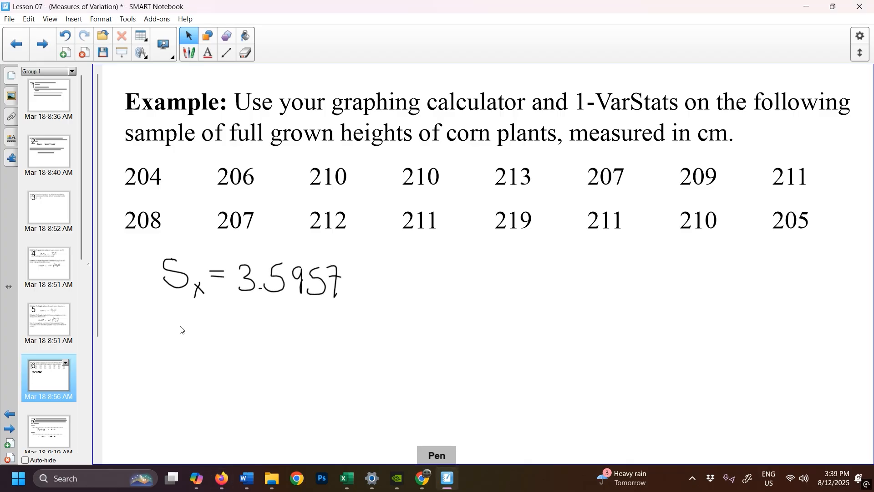
Handwrite "σ =" beneath the Sx line, and switch to Desmos to calculate the population standard deviation with stdevp(x_1) below stdev(x_1)
mouse_move(184, 325)
mouse_down()
mouse_move(189, 348)
mouse_move(212, 325)
mouse_move(230, 339)
mouse_up()
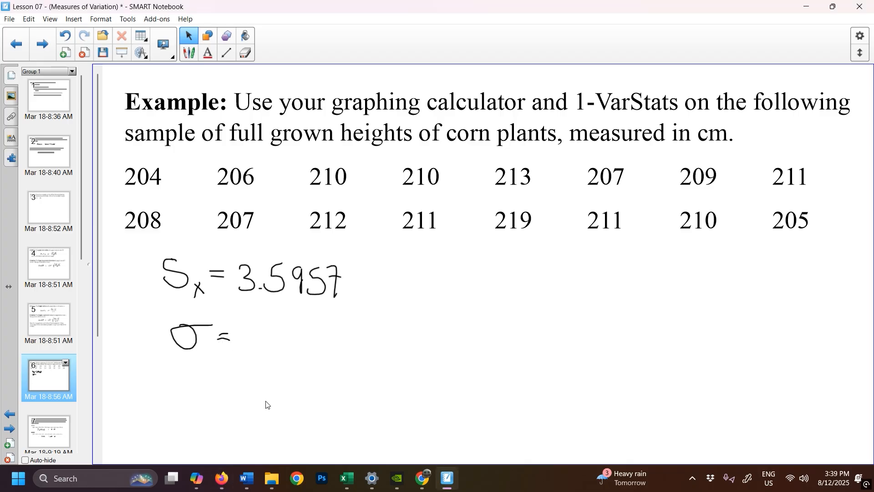
click(447, 478)
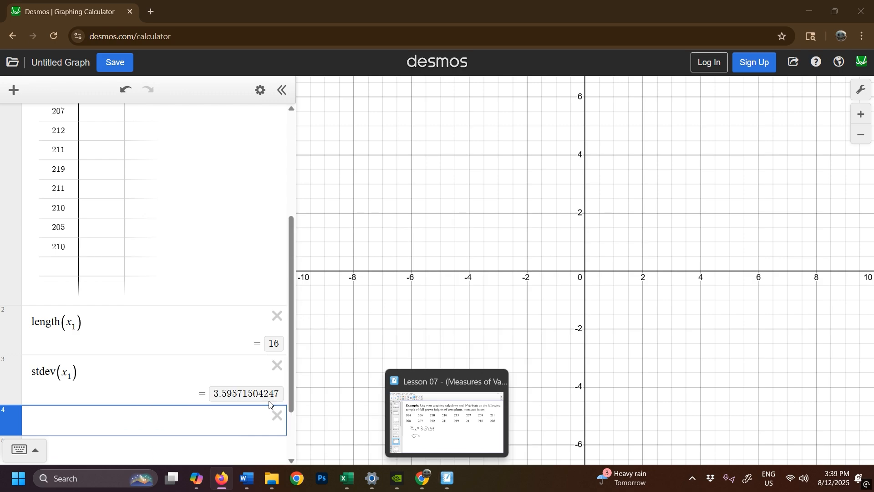
text(st)
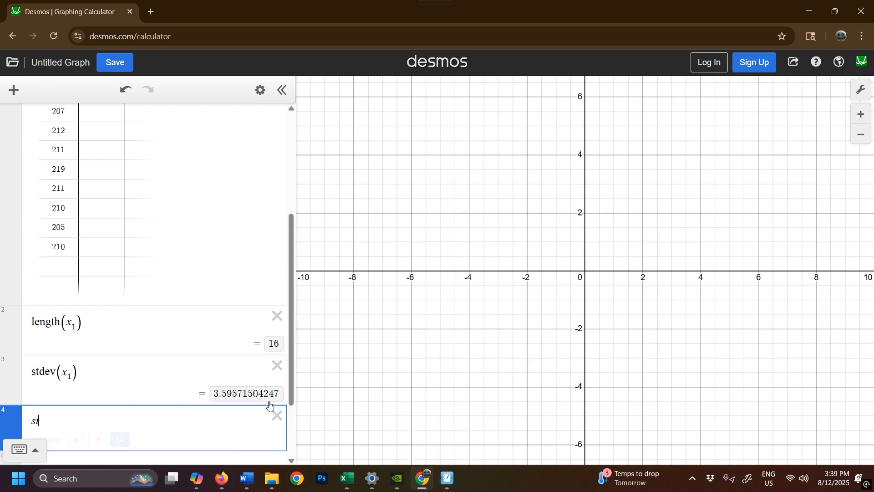
text(devp)
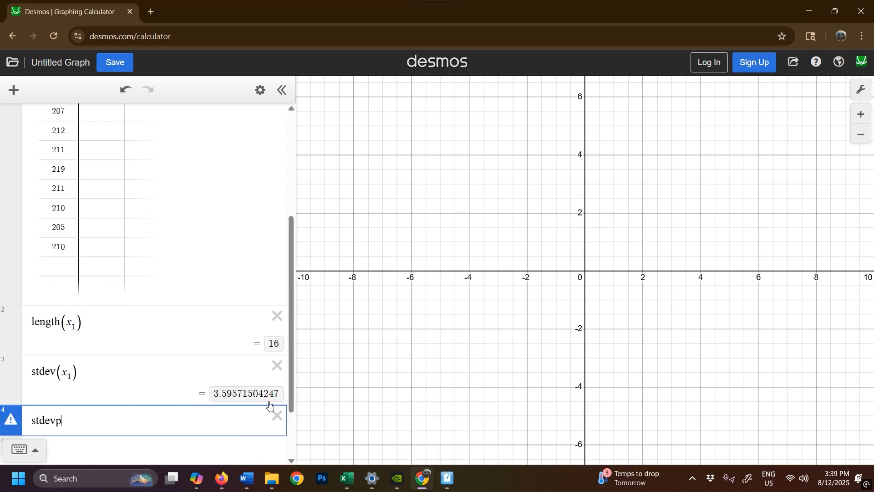
text((x1))
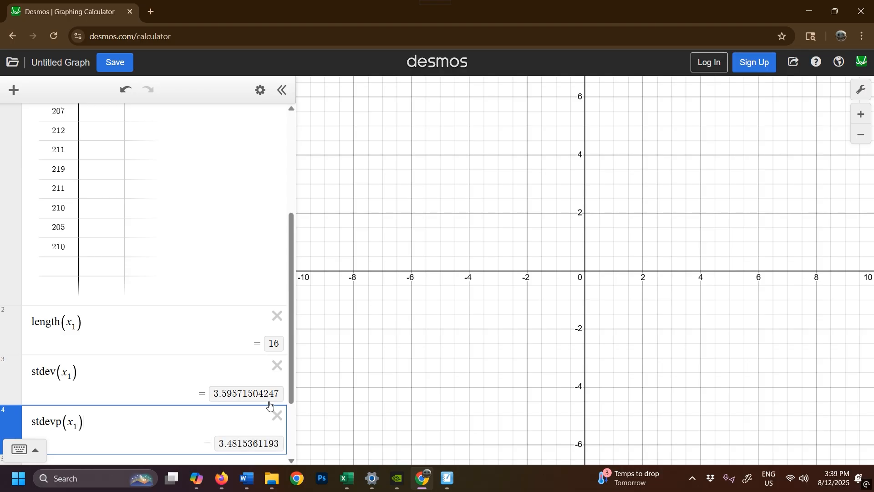
Calculate the sample variance with a new expression var(x_1) below the population standard deviation
key(Return)
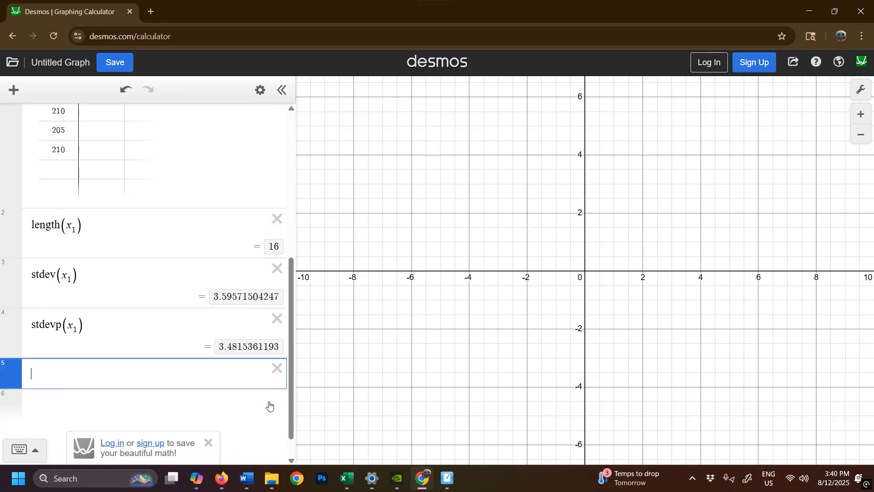
text(va)
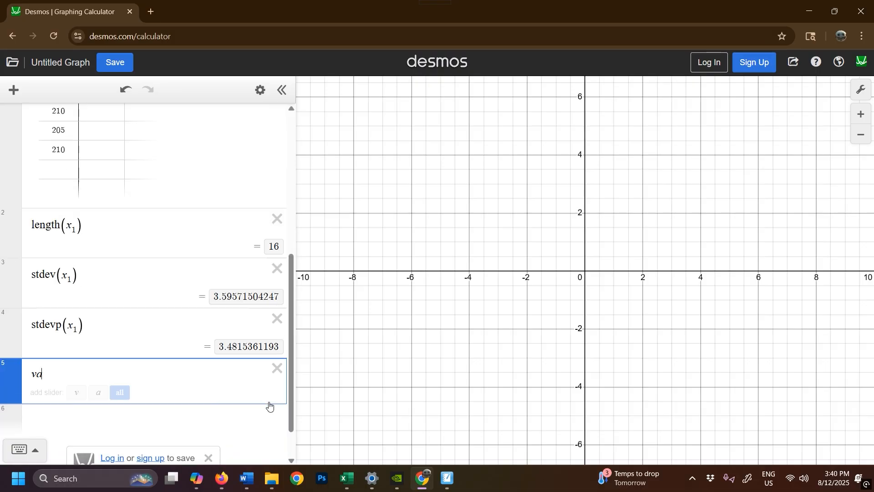
text(r(x_1))
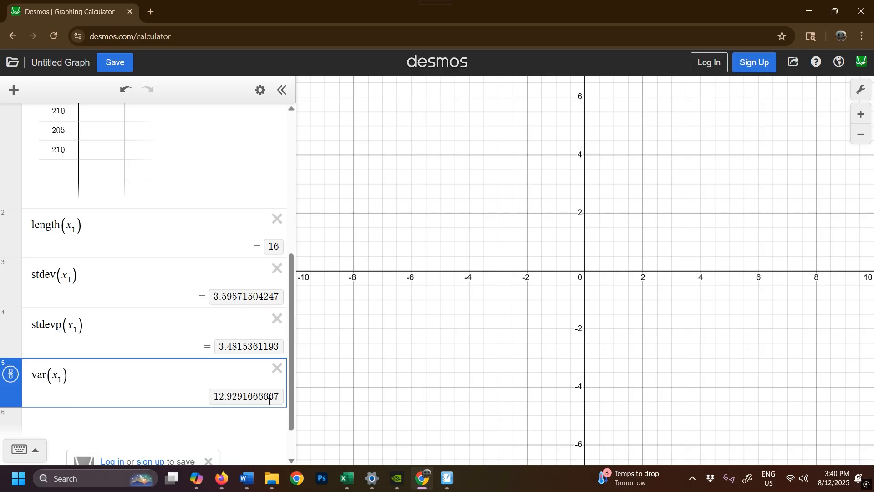
Add an expression for the square root of var(x_1) below the sample variance, and narrow the expression list slightly
key(Return)
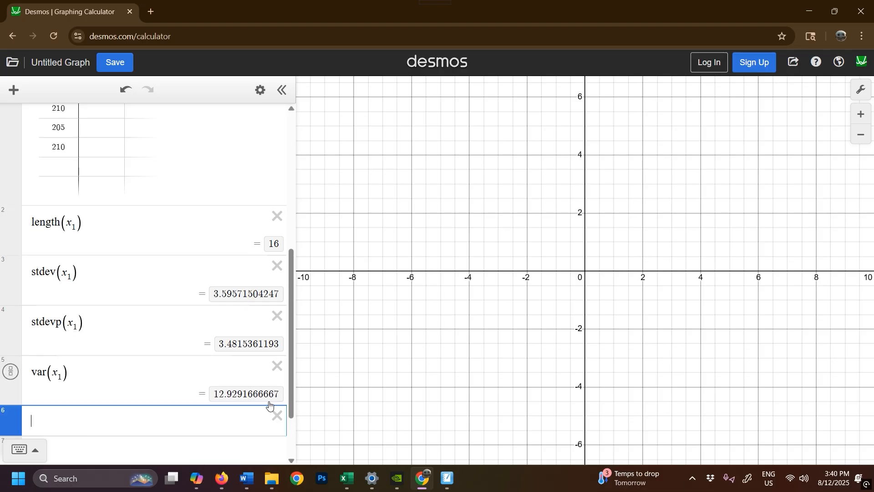
text(sqrt)
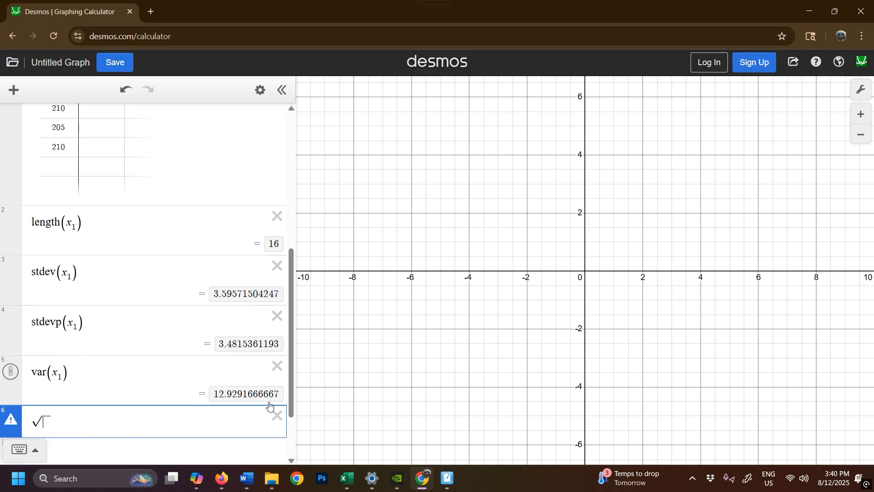
text(var()
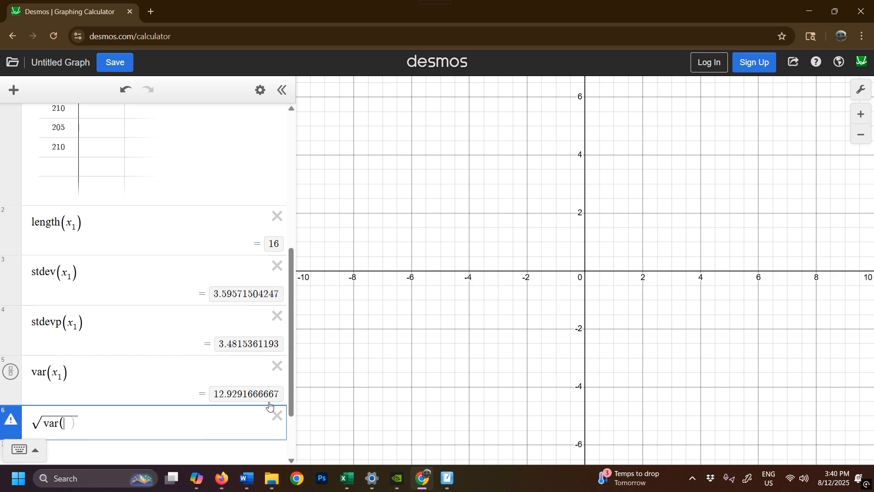
text(x)
text(1)
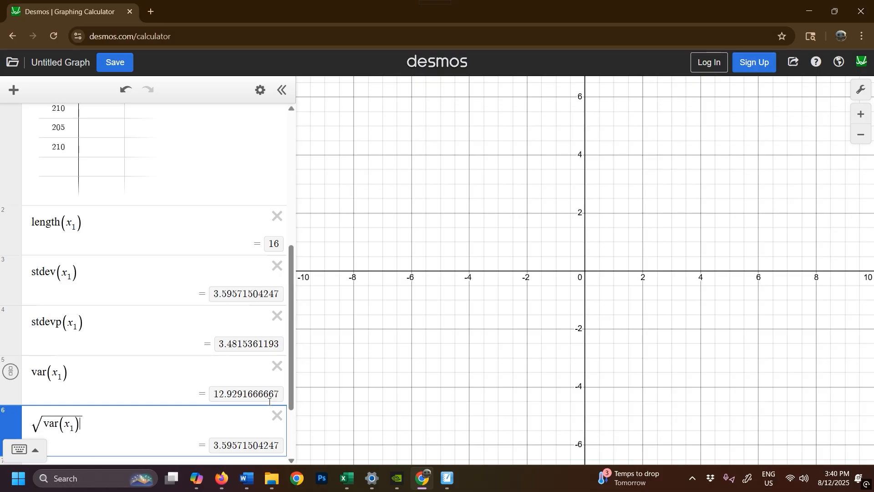
drag(296, 402, 290, 401)
Calculate the population variance with a new expression varp(x_1) below the square root expression
key(Return)
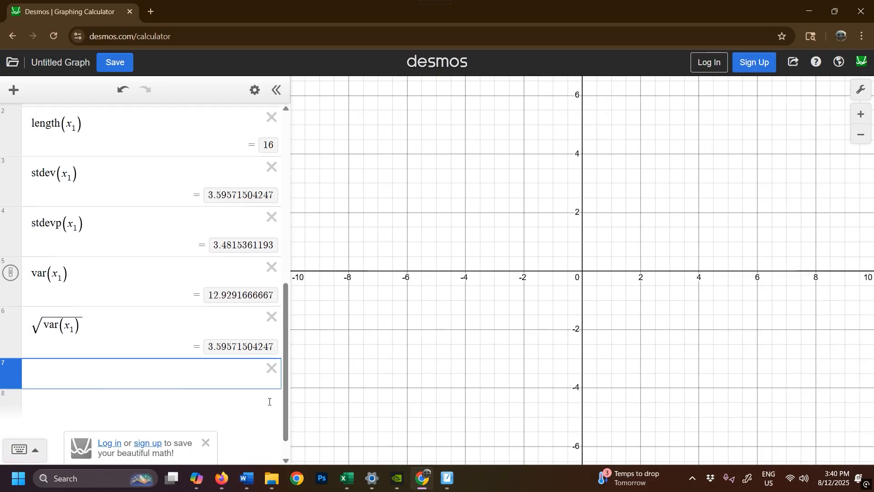
text(var)
text(p(x_)
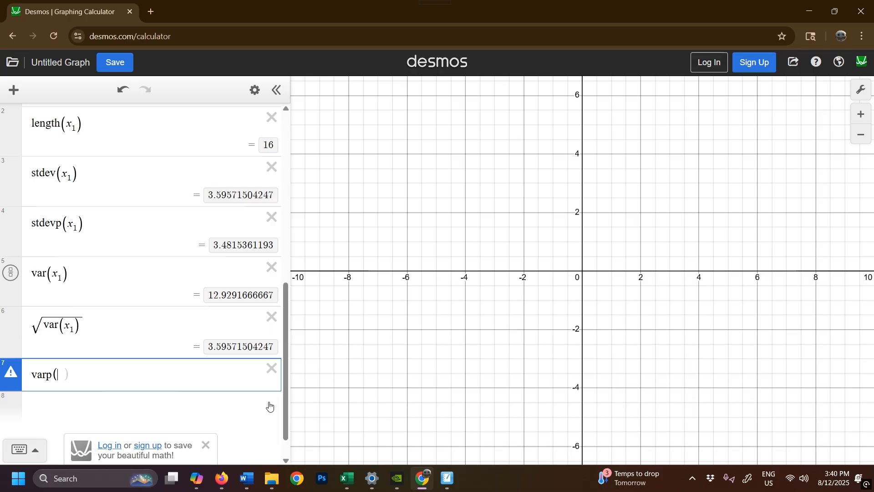
text(1))
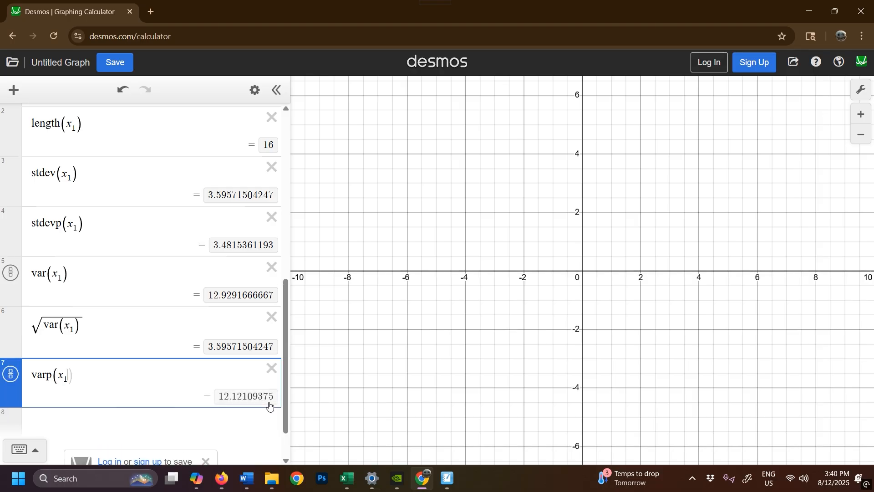